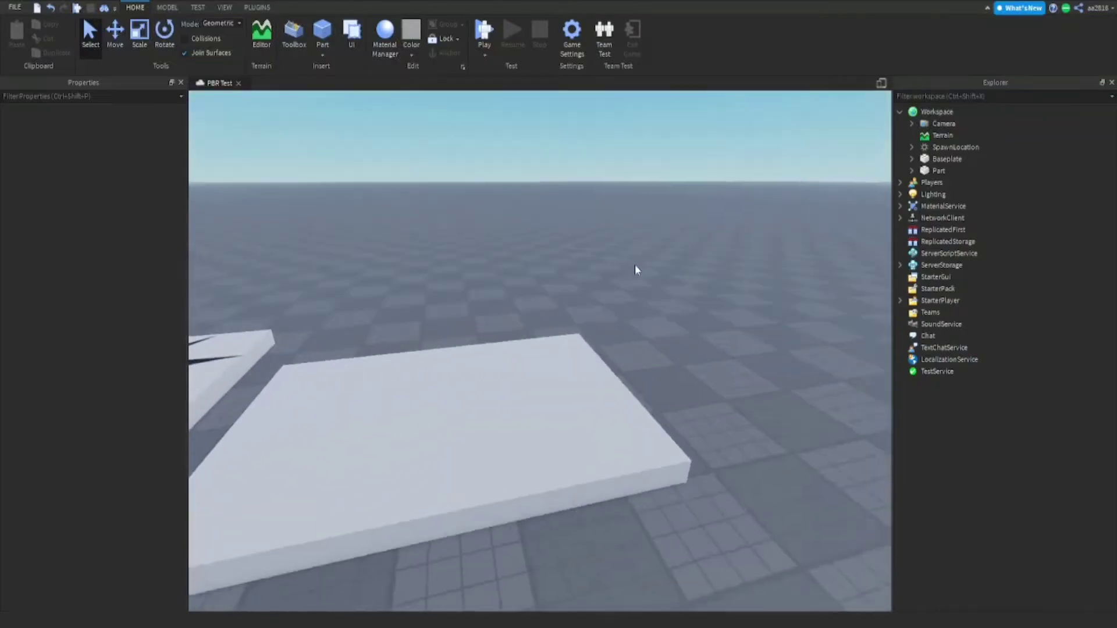
{"action": "scroll", "coordinate": [635, 269], "scroll_direction": "down", "scroll_amount": 1}
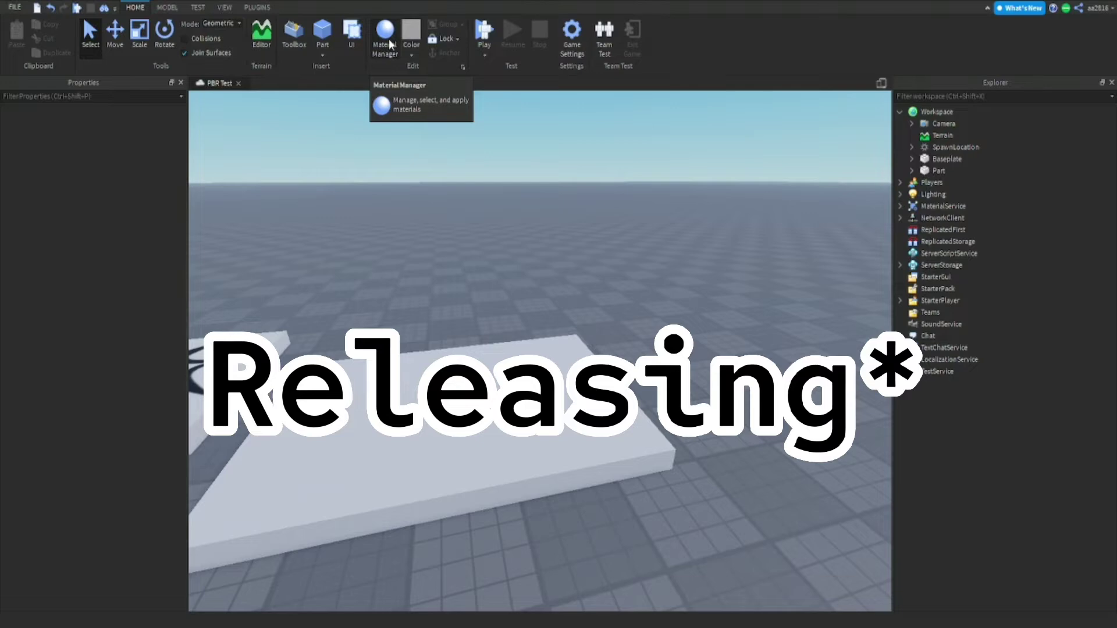
Open Material Manager on the Ground materials and start a new variant of Leafy Grass.
{"action": "left_click", "coordinate": [388, 39]}
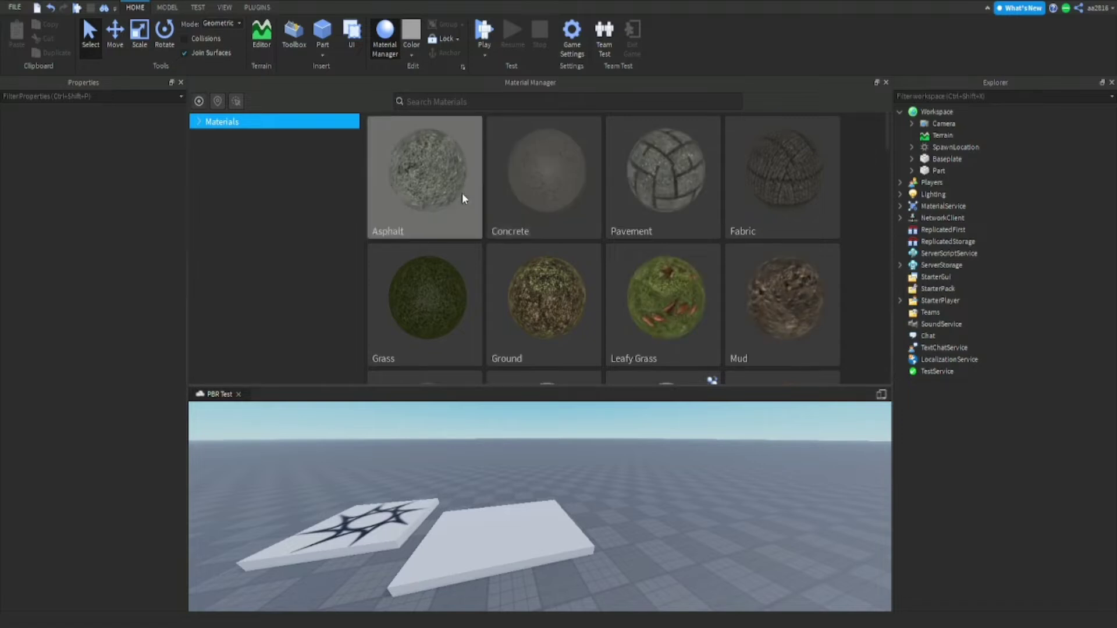
{"action": "left_click", "coordinate": [439, 270]}
{"action": "left_click", "coordinate": [180, 129]}
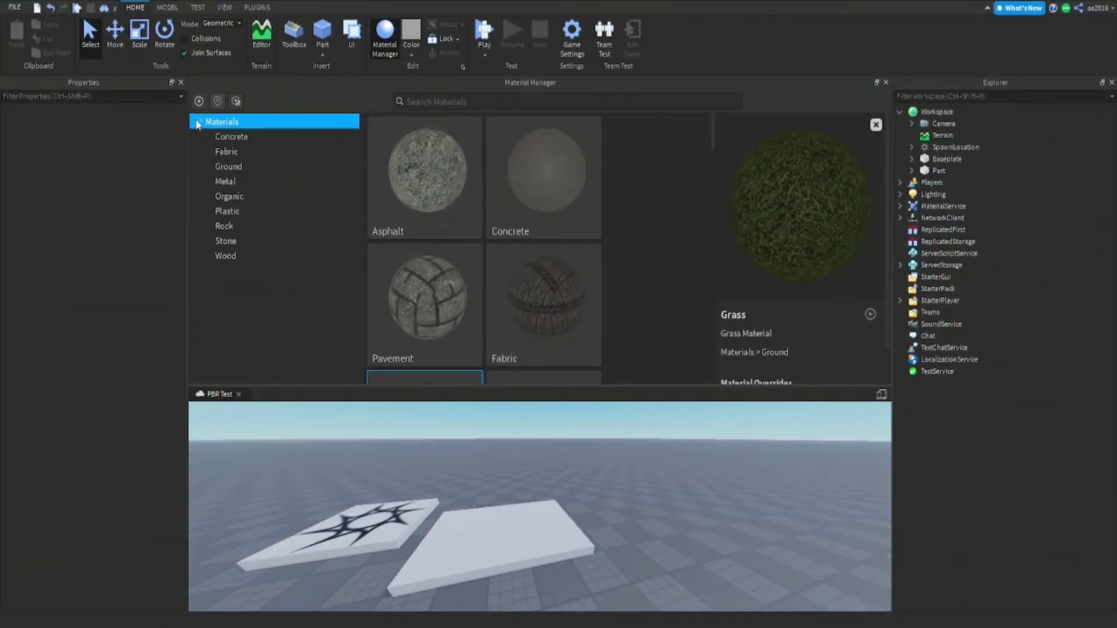
{"action": "left_click", "coordinate": [231, 168]}
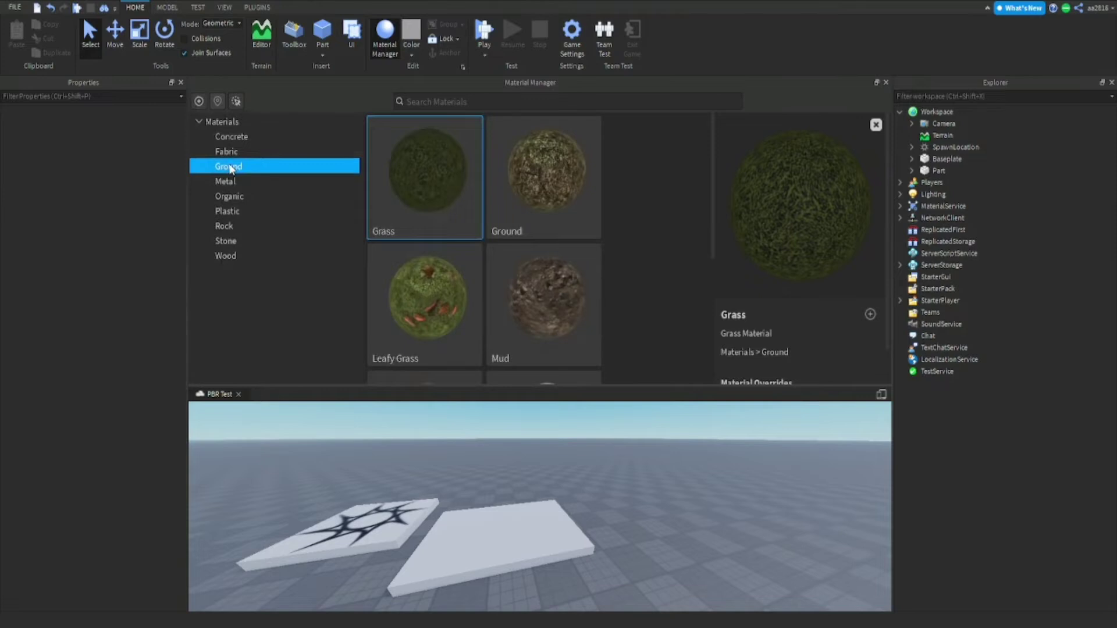
{"action": "left_click", "coordinate": [417, 284]}
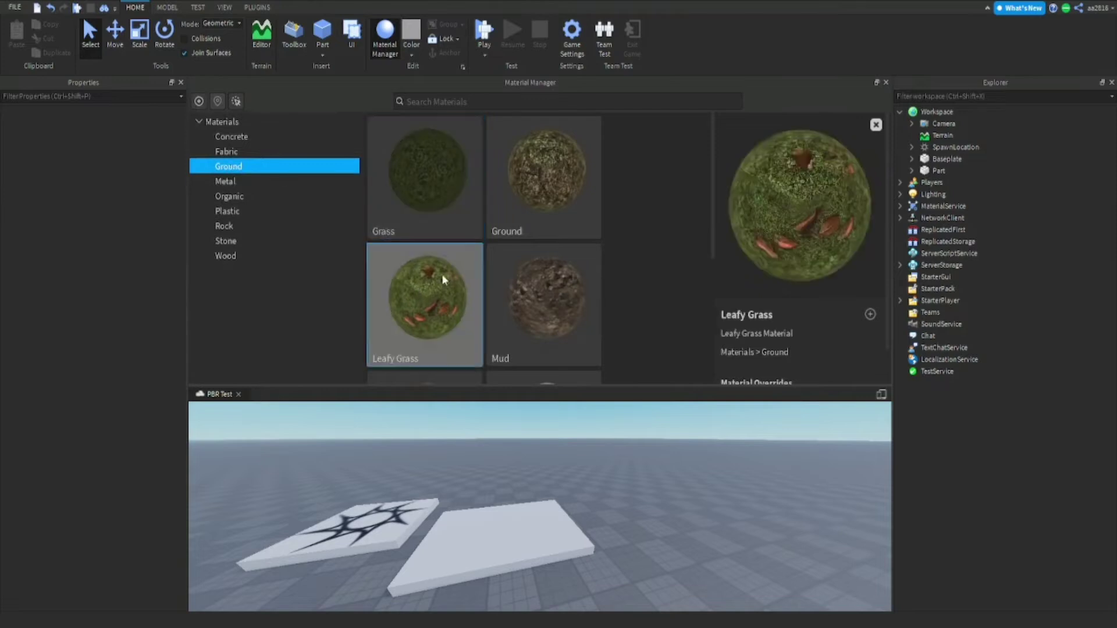
{"action": "left_click", "coordinate": [876, 125]}
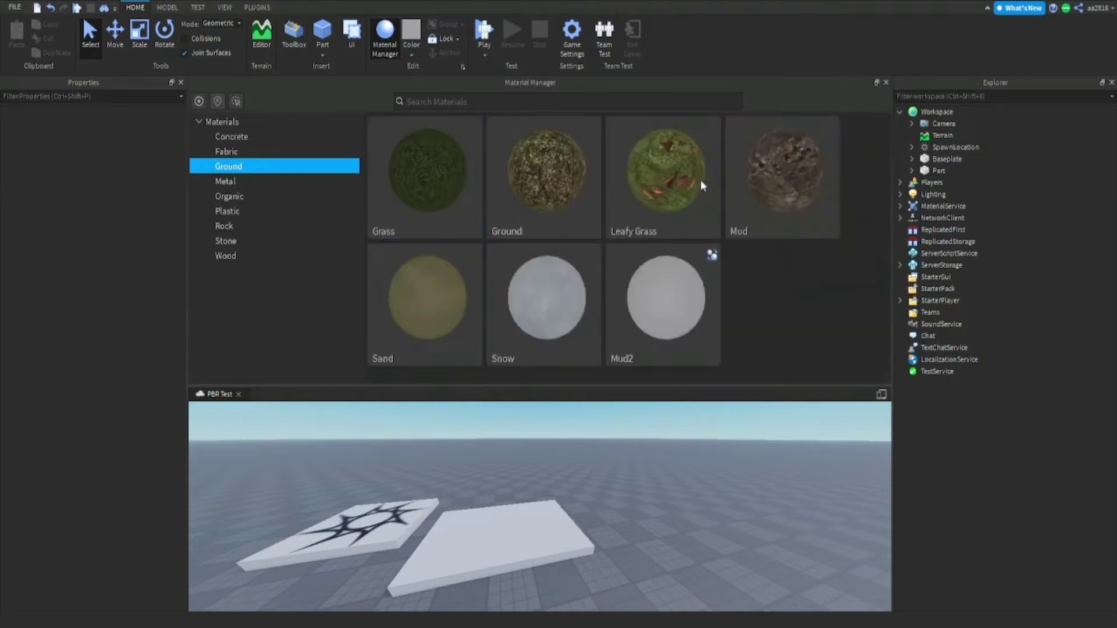
{"action": "left_click", "coordinate": [631, 170]}
{"action": "left_click", "coordinate": [871, 316]}
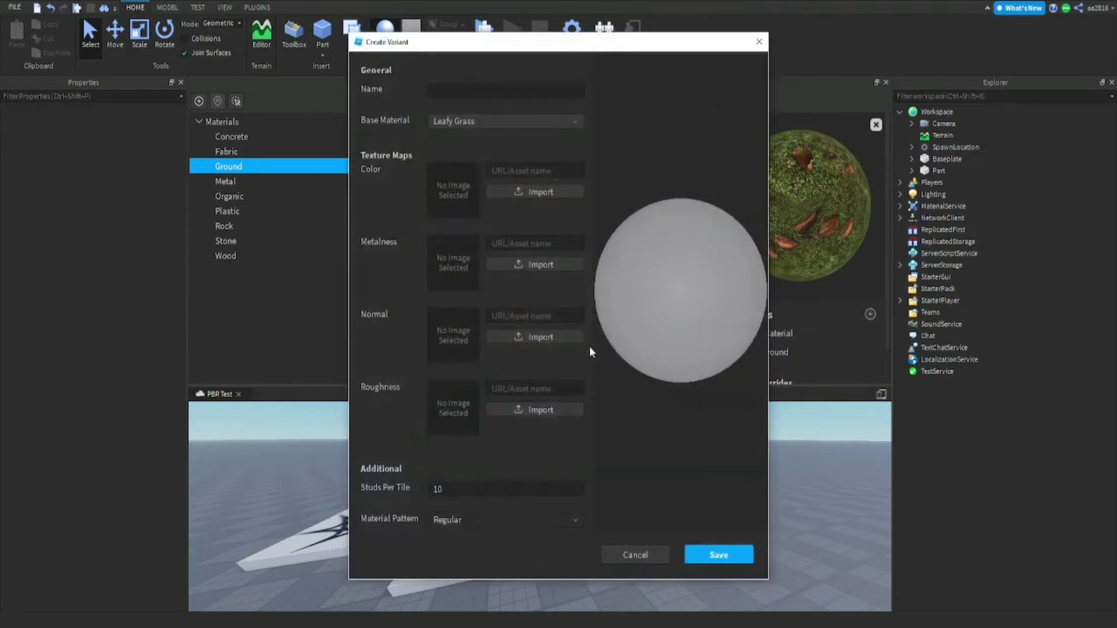
Name the Leafy Grass variant 'Rocks and Grass', save it, and apply it to the part.
{"action": "left_click", "coordinate": [498, 611]}
{"action": "left_click_drag", "start_coordinate": [572, 389], "coordinate": [543, 397]}
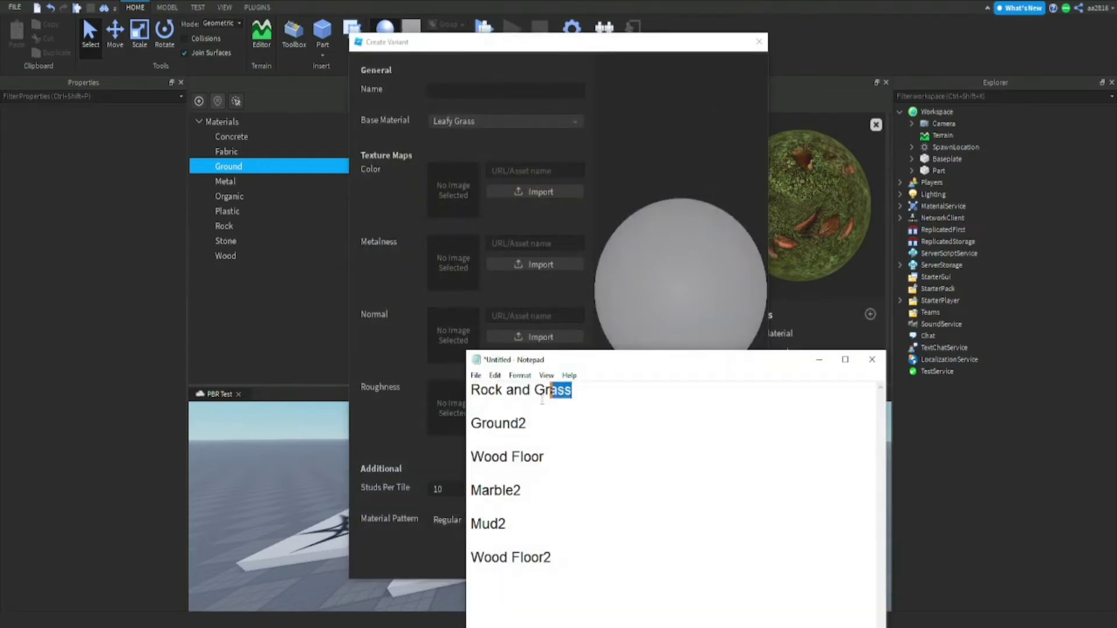
{"action": "left_click", "coordinate": [469, 397]}
{"action": "key", "text": "shift+End"}
{"action": "left_click", "coordinate": [818, 358]}
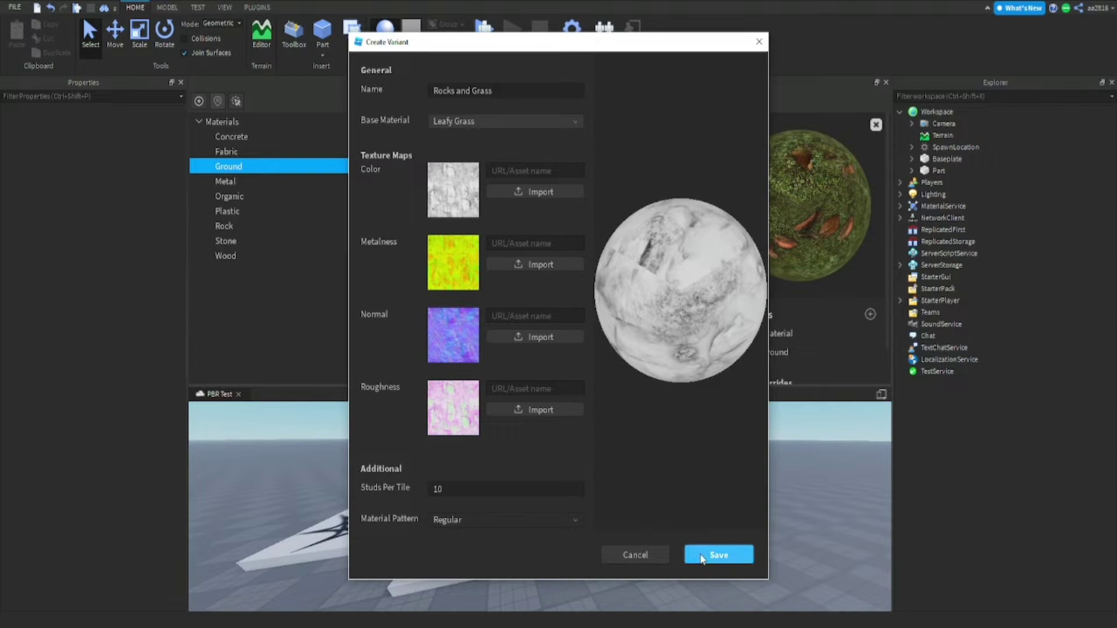
{"action": "left_click", "coordinate": [697, 559]}
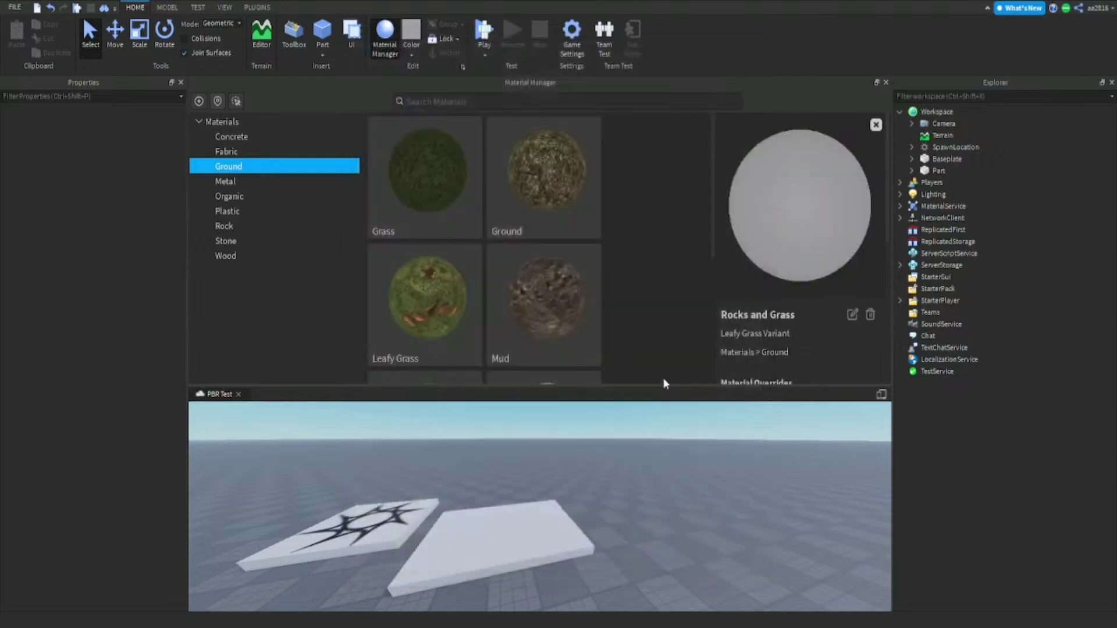
{"action": "scroll", "coordinate": [579, 306], "scroll_direction": "down", "scroll_amount": 3}
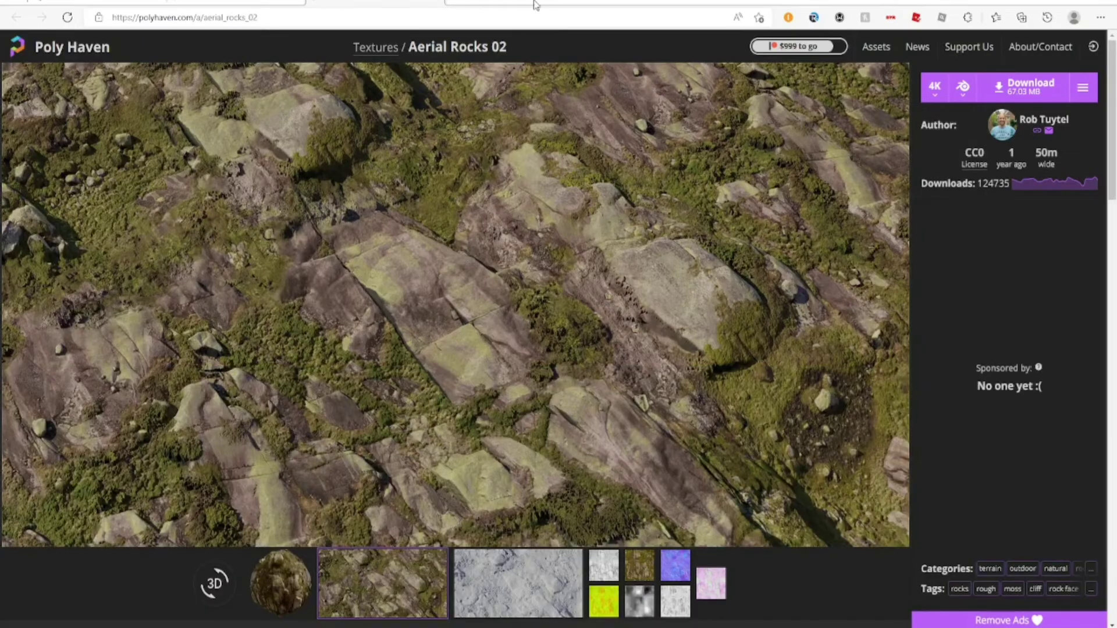
{"action": "right_click", "coordinate": [515, 206]}
{"action": "left_click", "coordinate": [391, 302]}
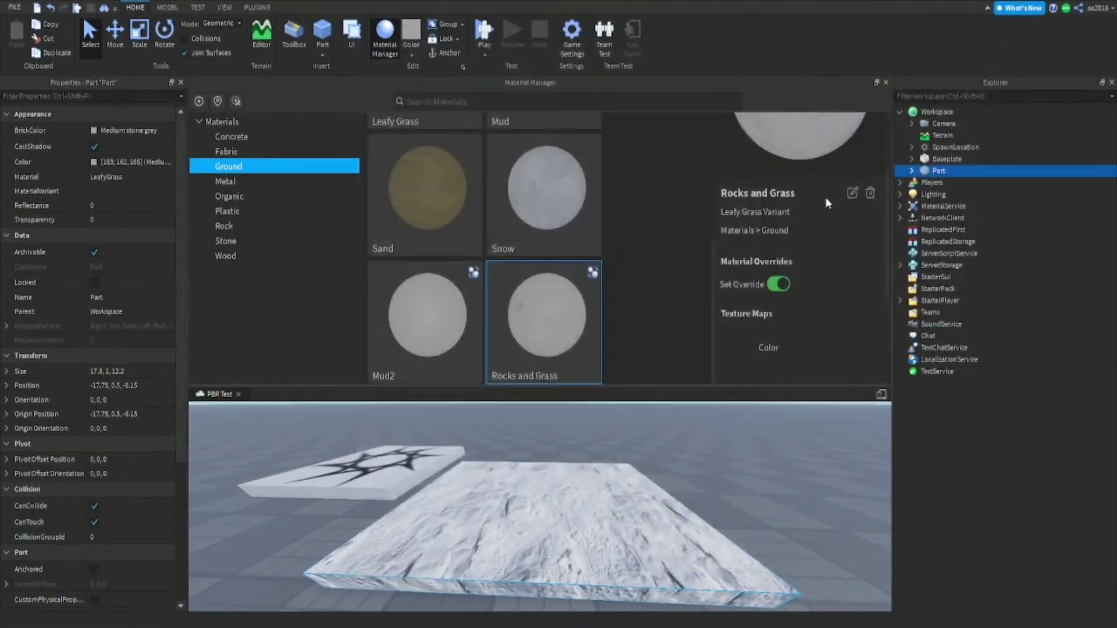
Import a metalness texture map into the Rocks and Grass variant and save it.
{"action": "left_click", "coordinate": [851, 193]}
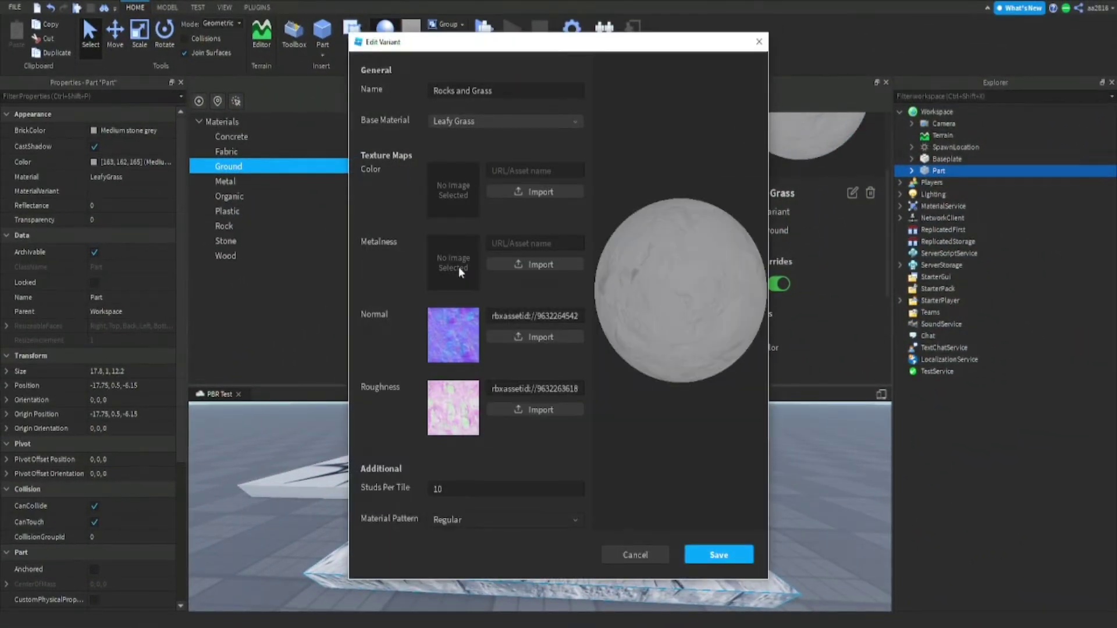
{"action": "left_click", "coordinate": [515, 264]}
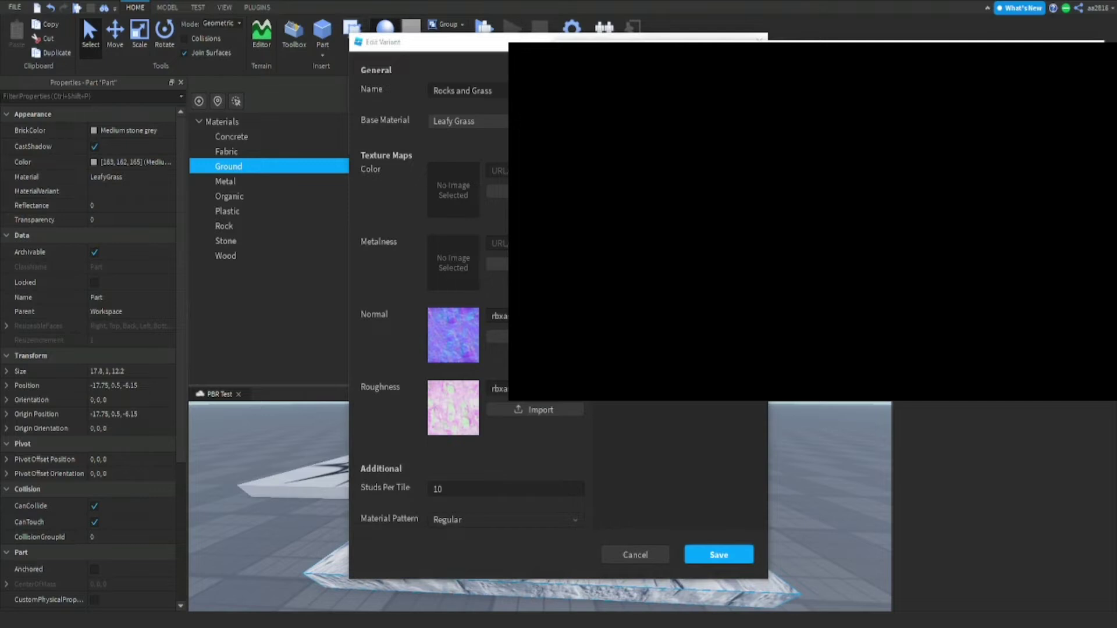
{"action": "left_click", "coordinate": [718, 555]}
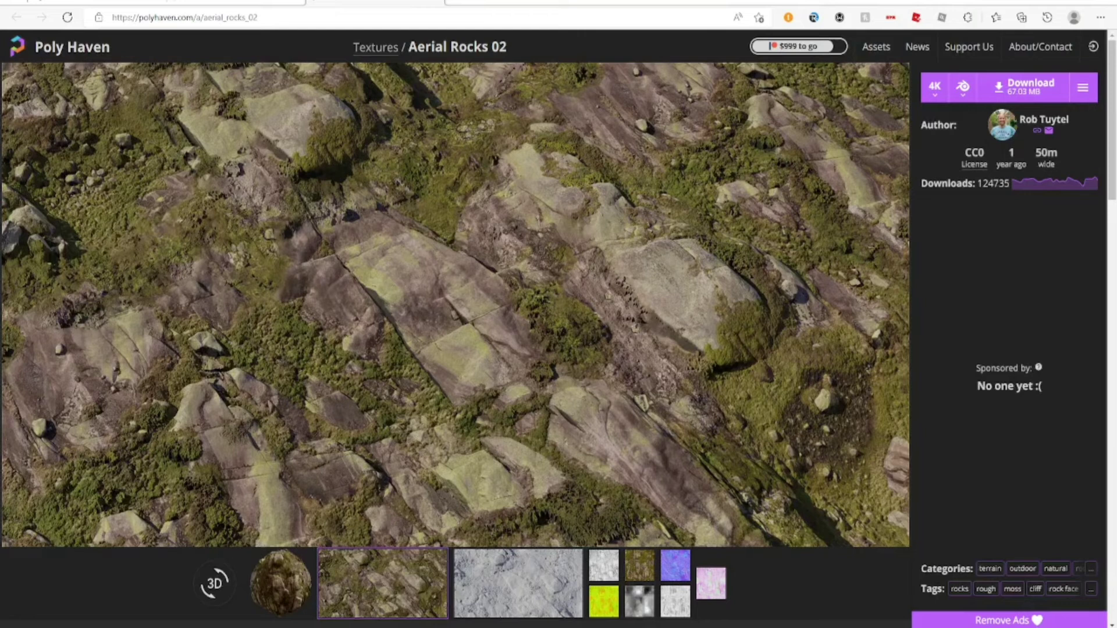
View the Aerial Rocks 02 4K JPG AO/Rough/Metal map, then return to the texture page.
{"action": "left_click", "coordinate": [1029, 87]}
{"action": "left_click", "coordinate": [1049, 160]}
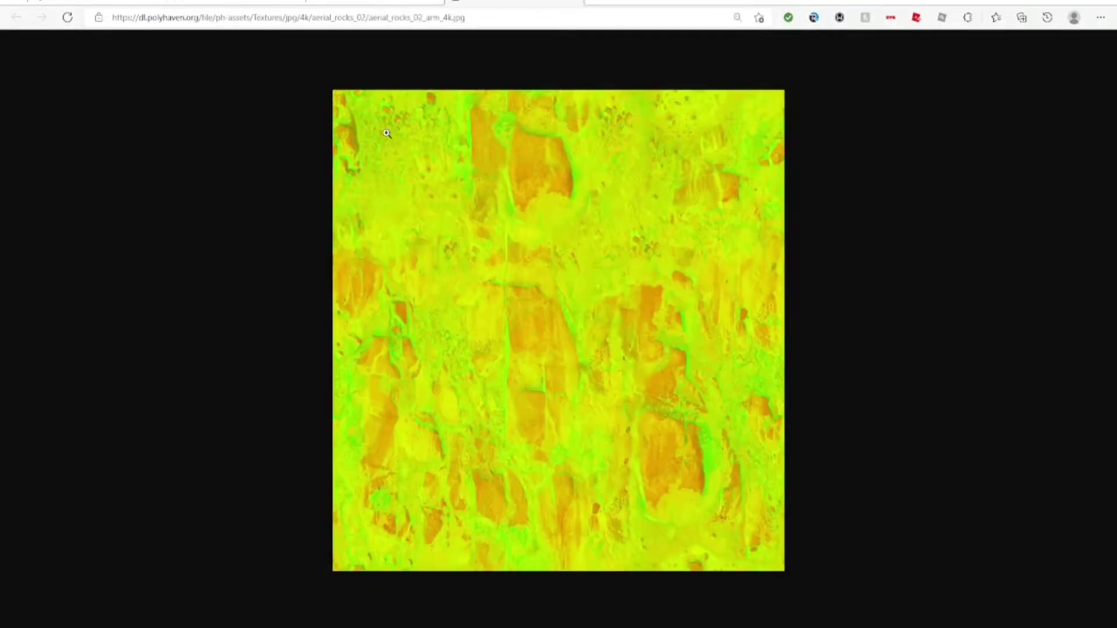
{"action": "key", "text": "alt+Left"}
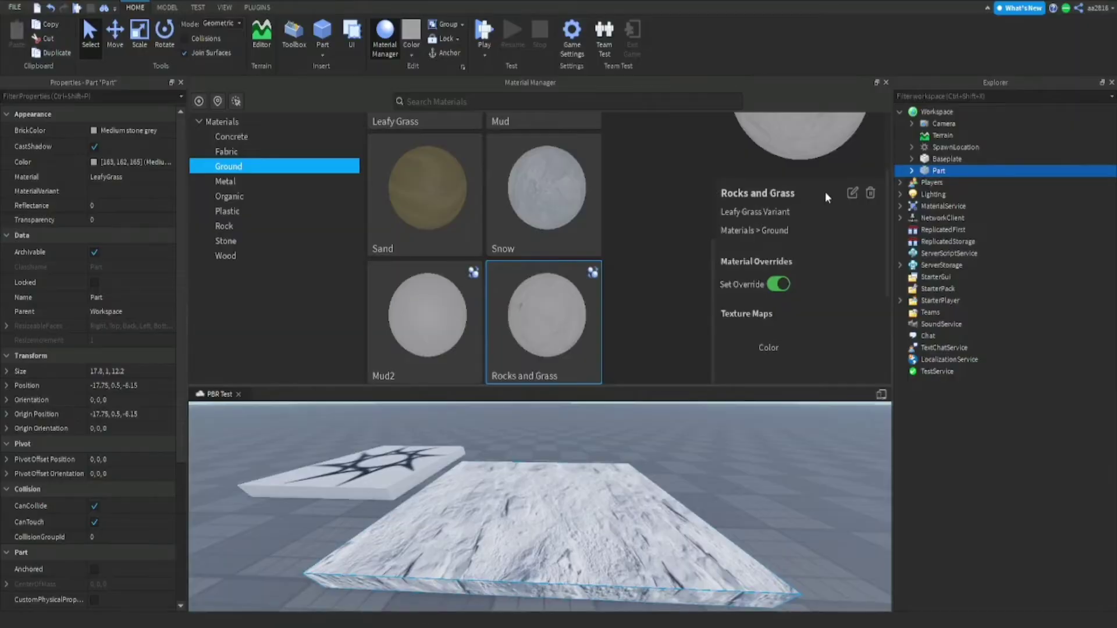
Load the AO/Rough/Metal JPG as the Metalness map of Rocks and Grass.
{"action": "left_click", "coordinate": [853, 193]}
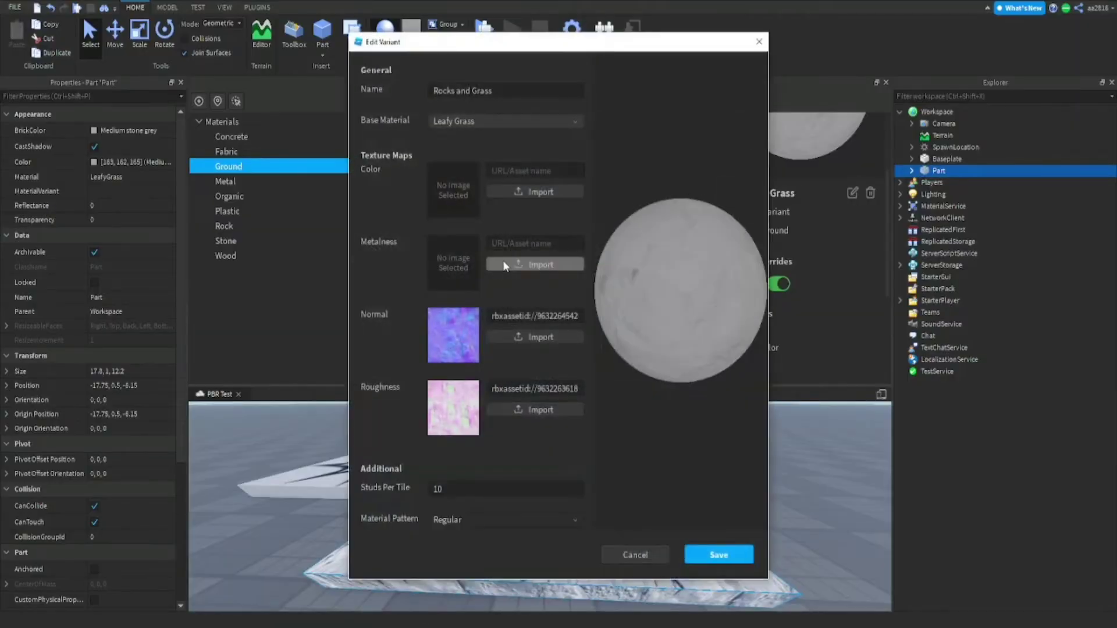
{"action": "left_click", "coordinate": [534, 265]}
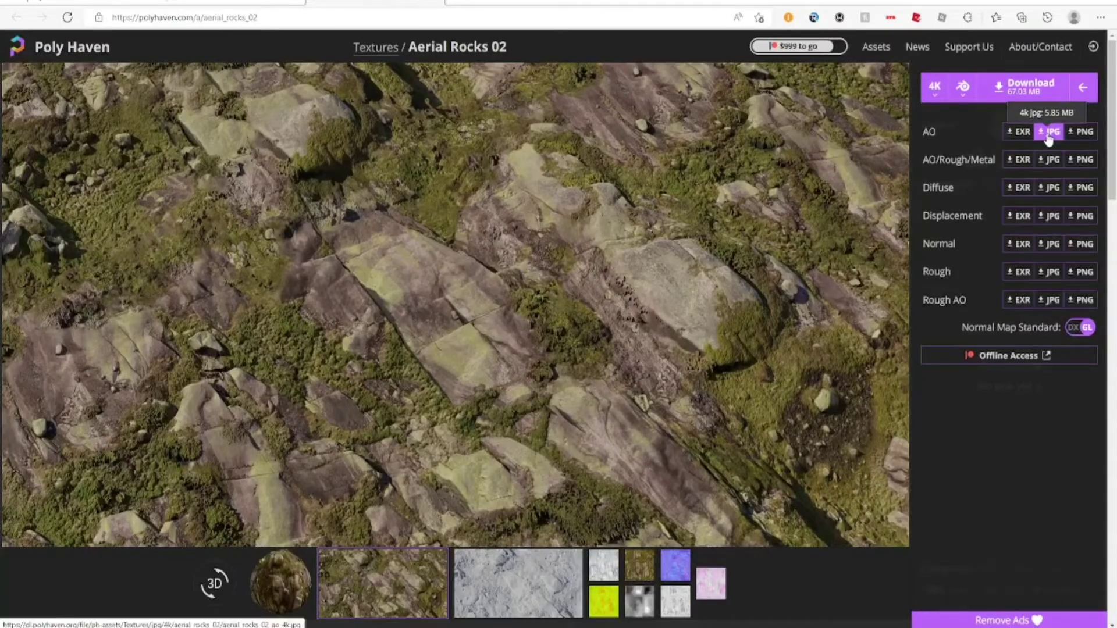
View the Aerial Rocks 02 4K JPG AO map, then close its tab.
{"action": "left_click", "coordinate": [1048, 131]}
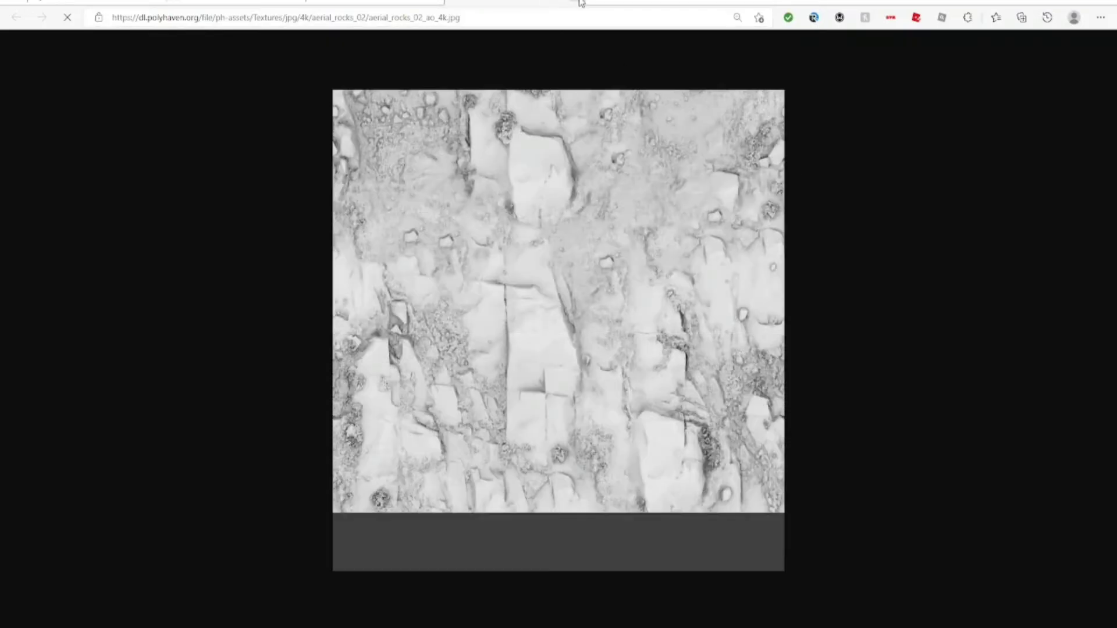
{"action": "left_click", "coordinate": [573, 3]}
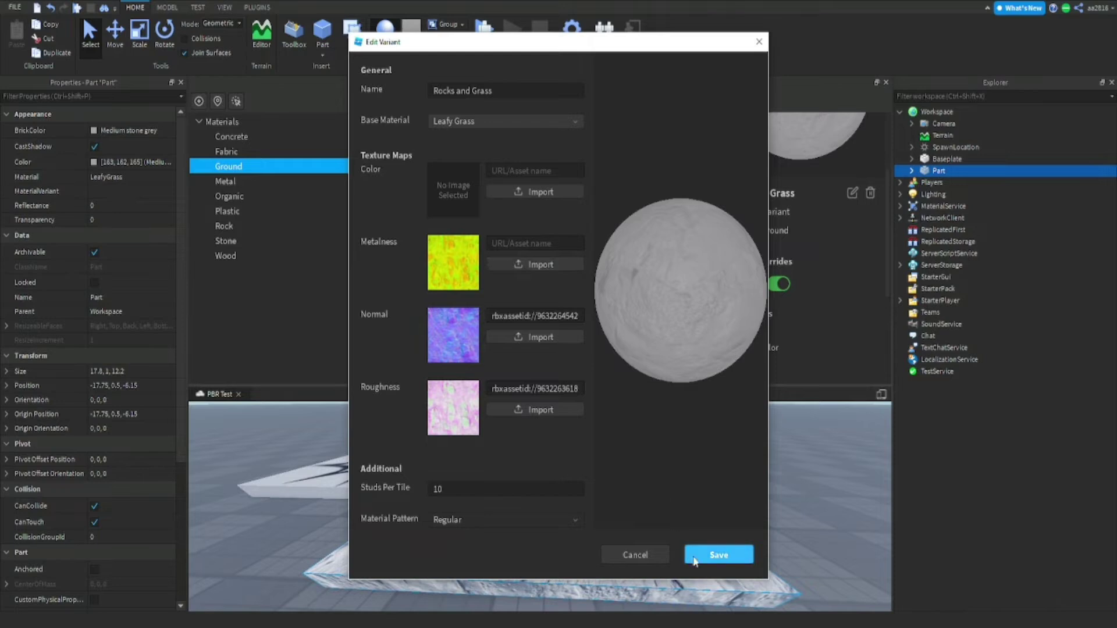
Save the Rocks and Grass edits, reopen the variant to check its maps, then close it.
{"action": "left_click", "coordinate": [716, 555]}
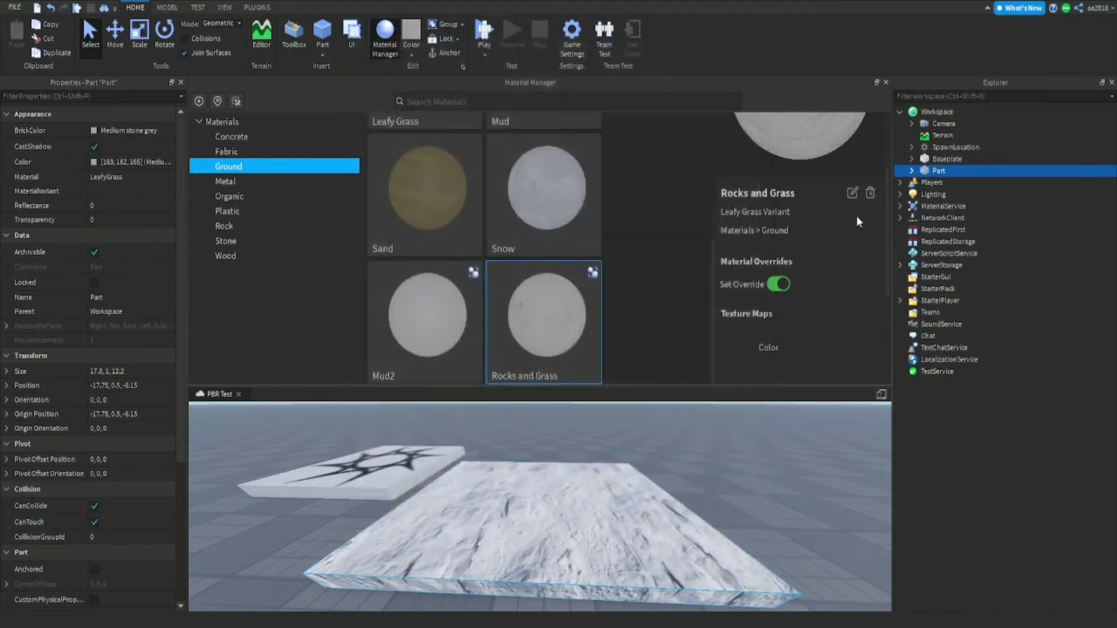
{"action": "left_click", "coordinate": [853, 193]}
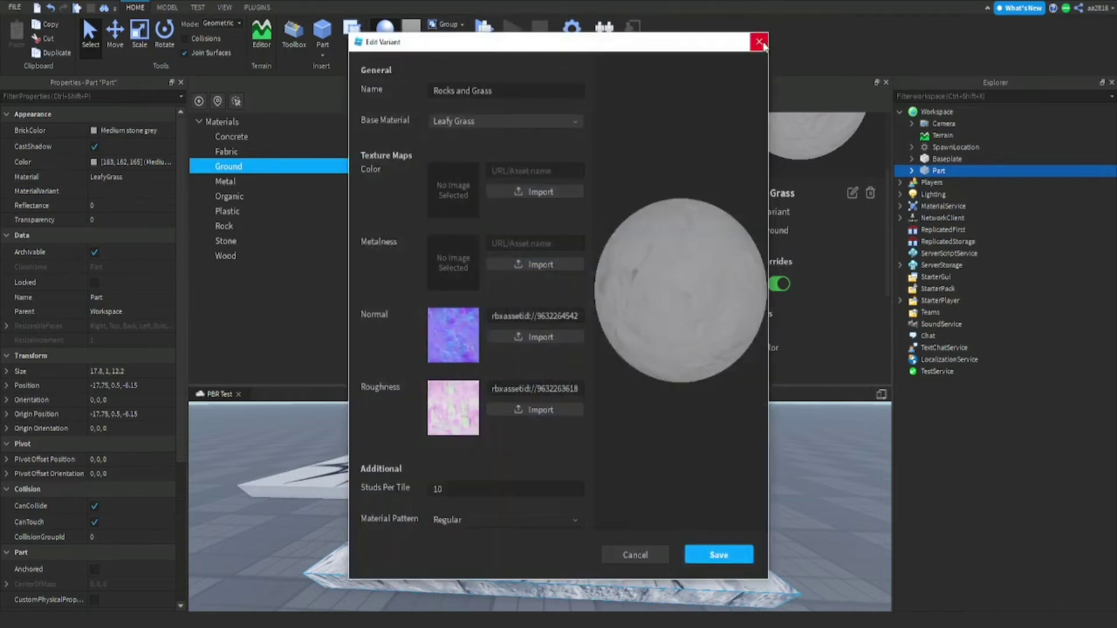
{"action": "left_click", "coordinate": [759, 42]}
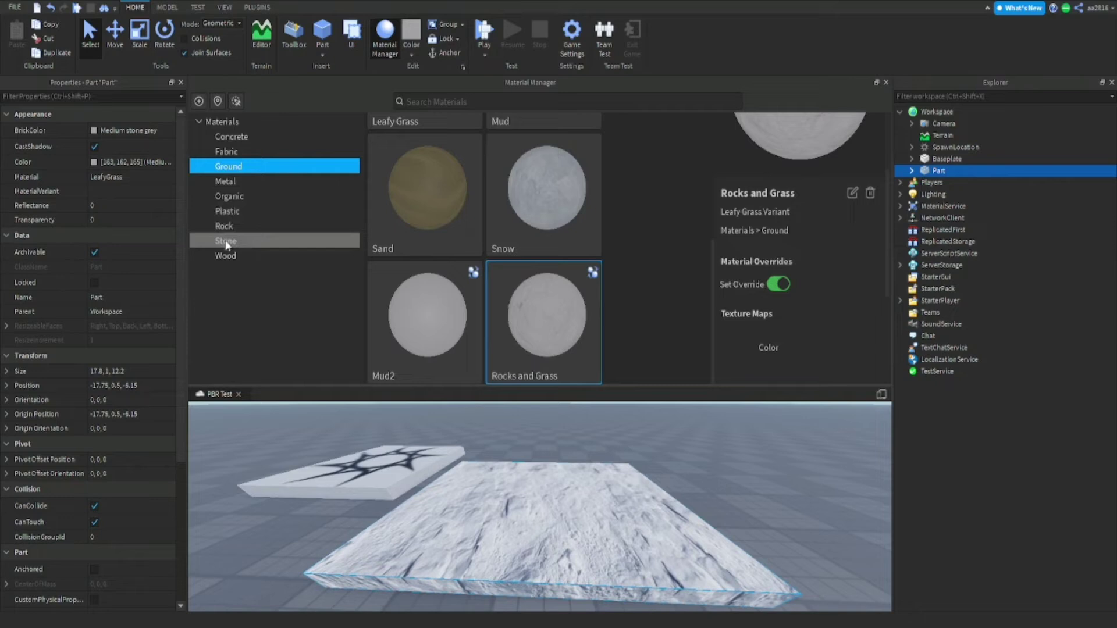
Preview lilac, green and blue tints on the grassy part, then cancel to keep Medium stone grey.
{"action": "left_click", "coordinate": [885, 82]}
{"action": "left_click", "coordinate": [92, 177]}
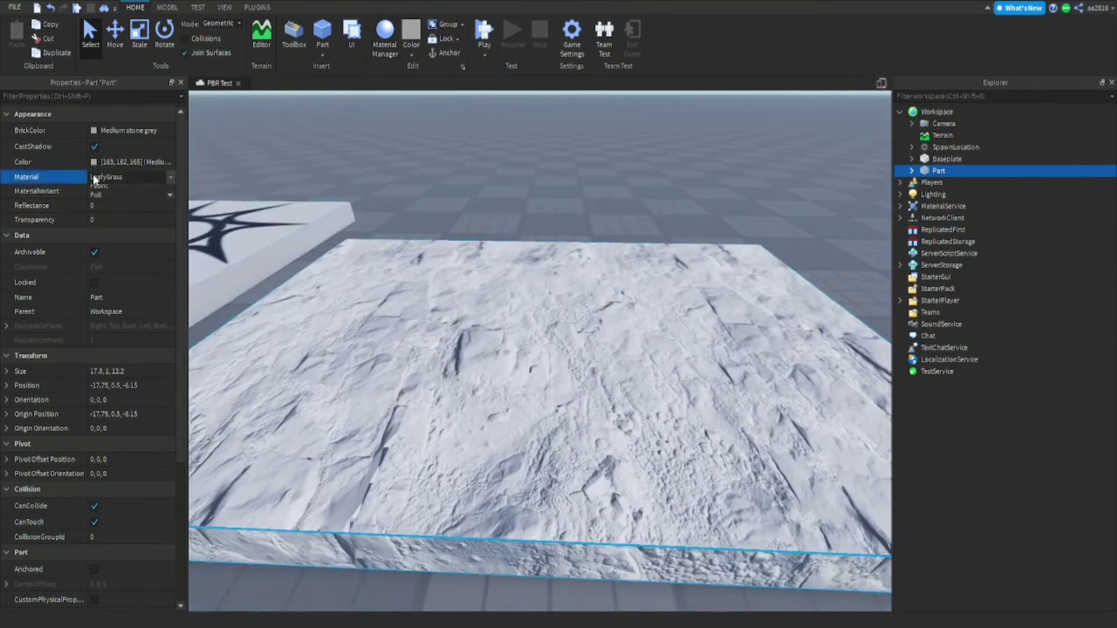
{"action": "left_click", "coordinate": [624, 270]}
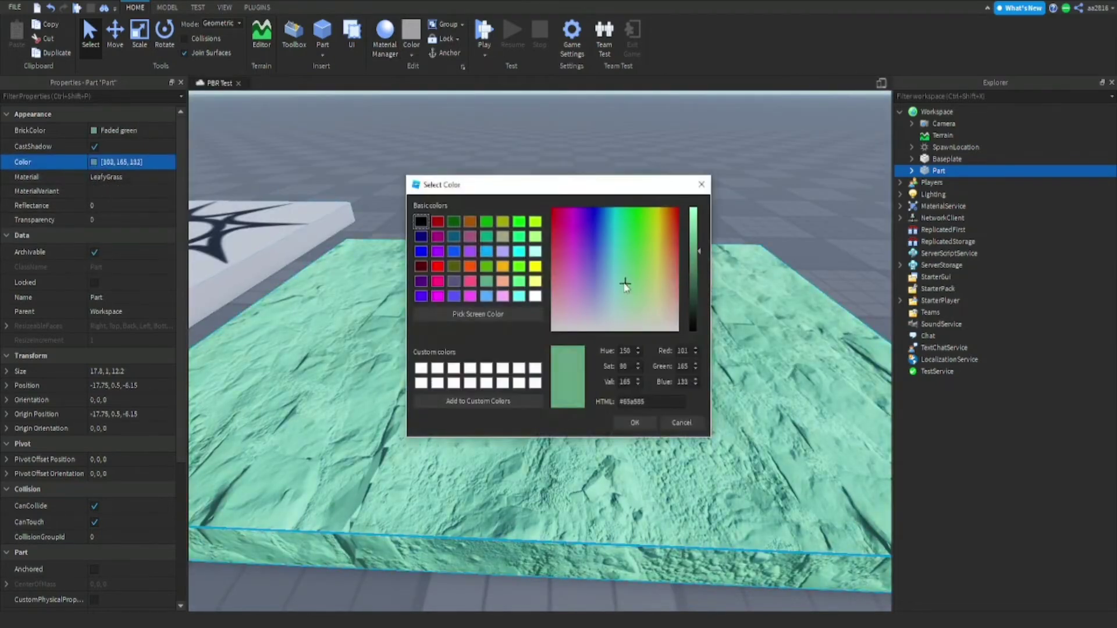
{"action": "left_click", "coordinate": [588, 282]}
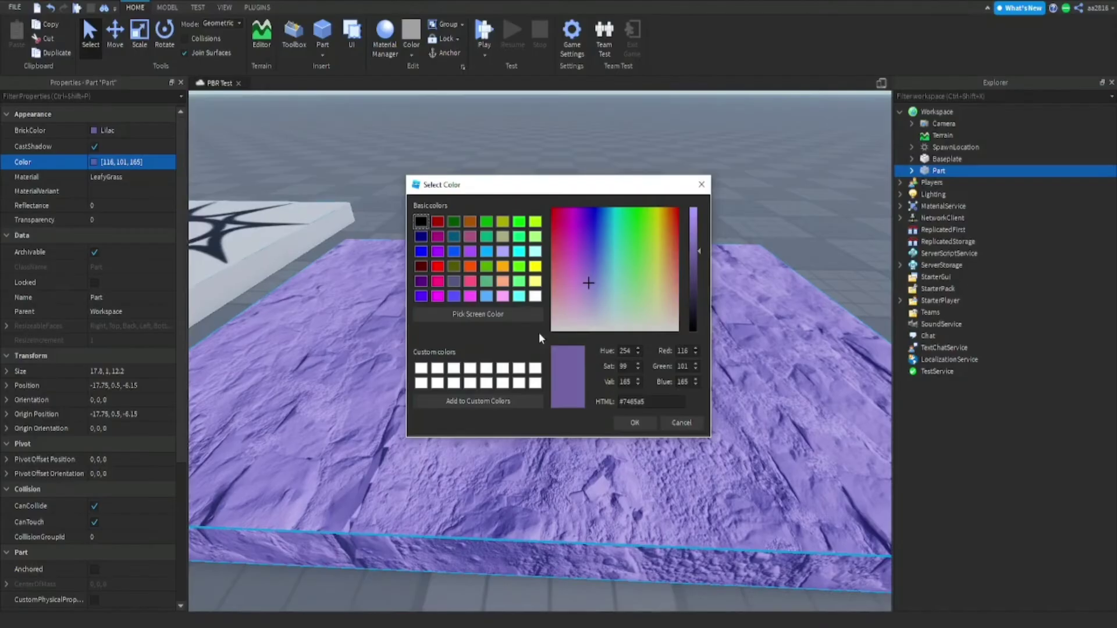
{"action": "left_click", "coordinate": [623, 282]}
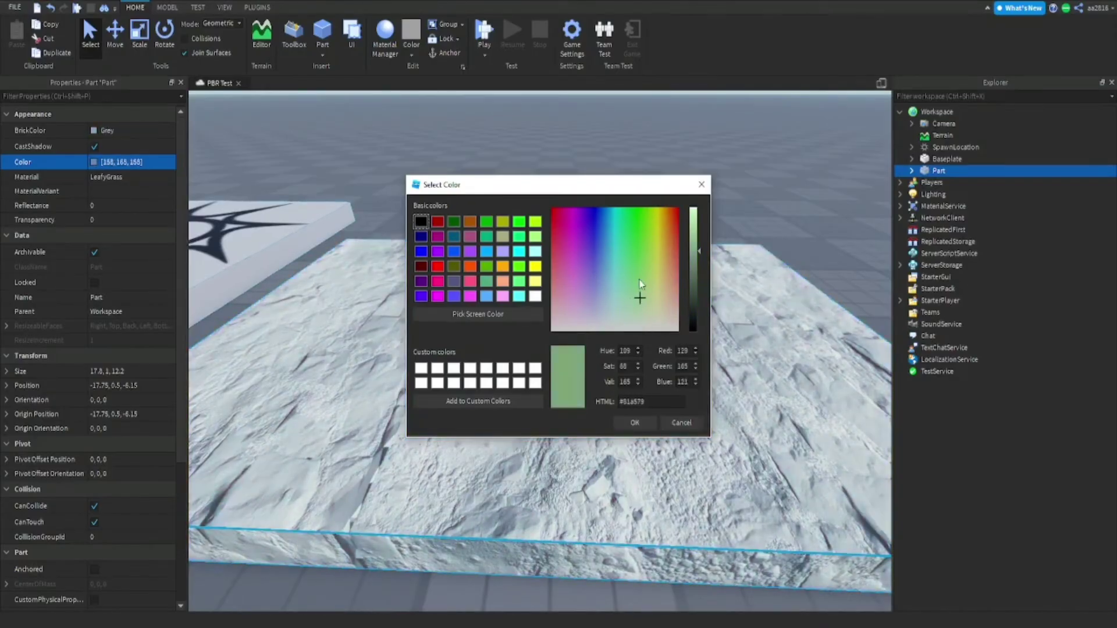
{"action": "left_click_drag", "start_coordinate": [640, 284], "coordinate": [584, 260]}
{"action": "left_click", "coordinate": [682, 422]}
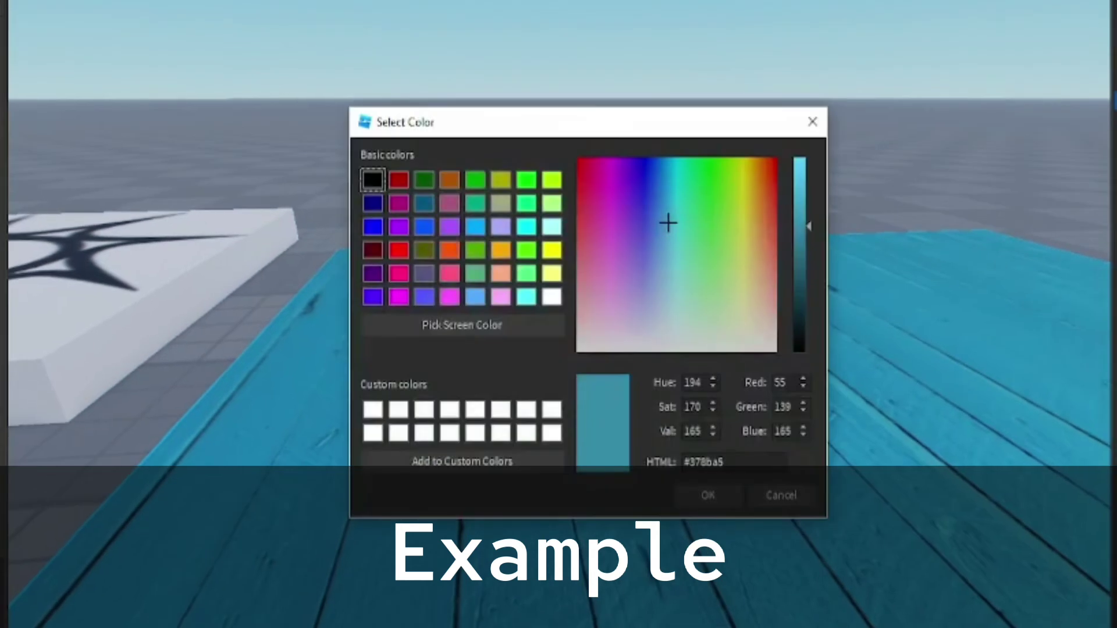
Color the wooden plank part #836951 and orbit around to inspect it.
{"action": "double_click", "coordinate": [702, 462]}
{"action": "type", "text": "#836951"}
{"action": "key", "text": "Return"}
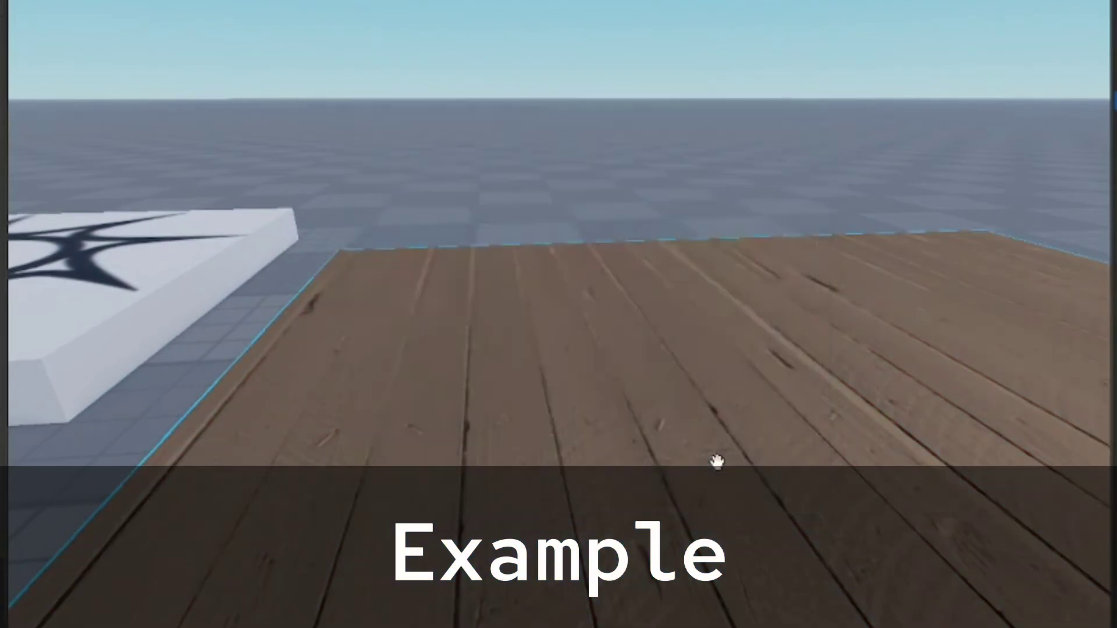
{"action": "mouse_move", "coordinate": [718, 462]}
{"action": "right_mouse_down"}
{"action": "mouse_move", "coordinate": [810, 540]}
{"action": "mouse_move", "coordinate": [673, 605]}
{"action": "right_mouse_up"}
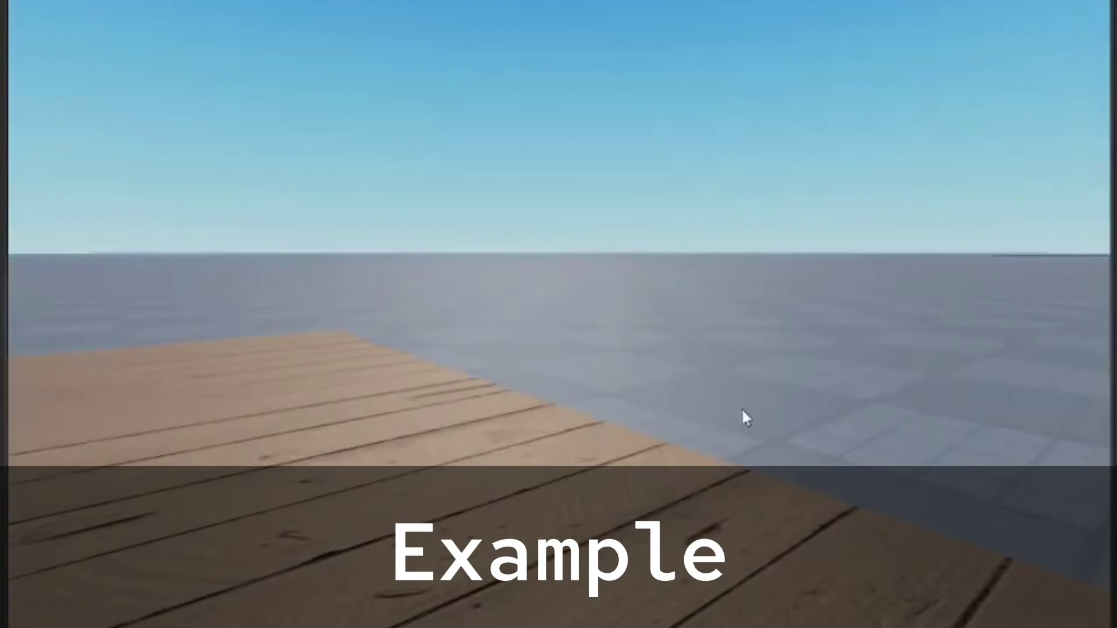
{"action": "mouse_move", "coordinate": [741, 407]}
{"action": "right_mouse_down"}
{"action": "mouse_move", "coordinate": [783, 270]}
{"action": "mouse_move", "coordinate": [724, 213]}
{"action": "mouse_move", "coordinate": [725, 192]}
{"action": "right_mouse_up"}
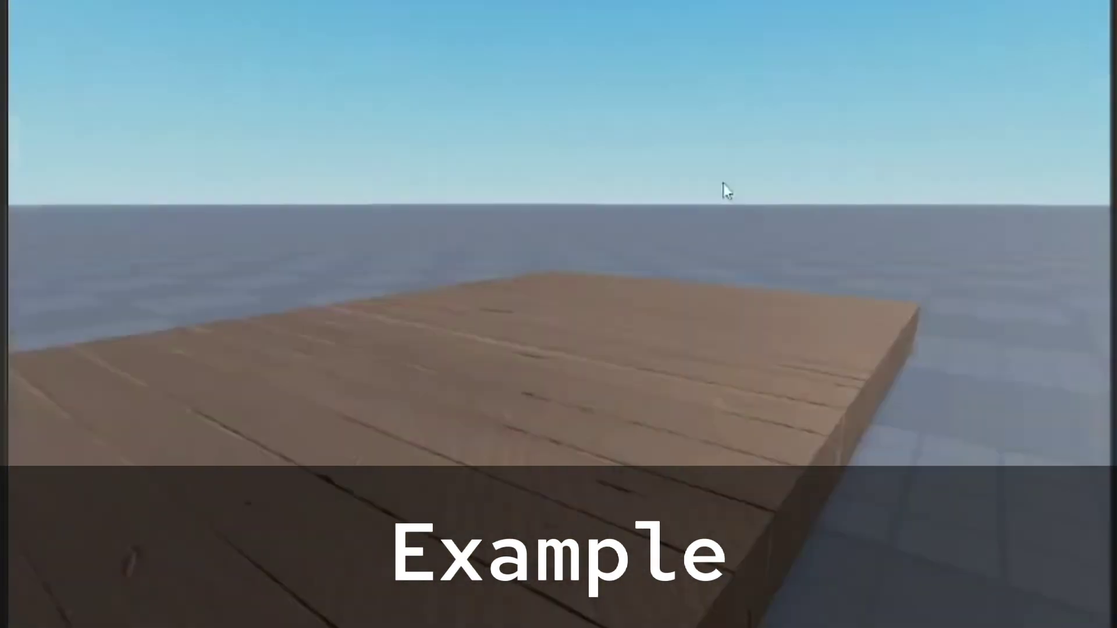